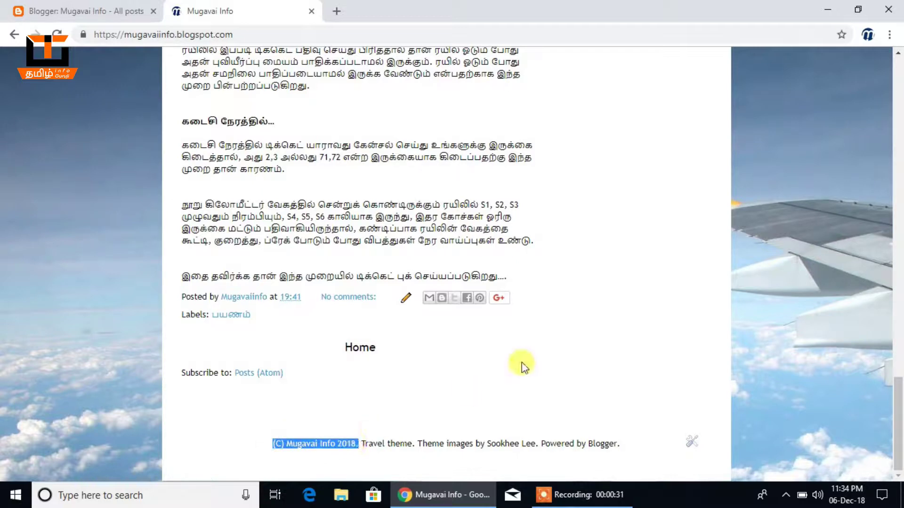
Step: Switch from the published blog to its Blogger dashboard and open the theme designer's advanced settings
scroll(524, 364, up, 20)
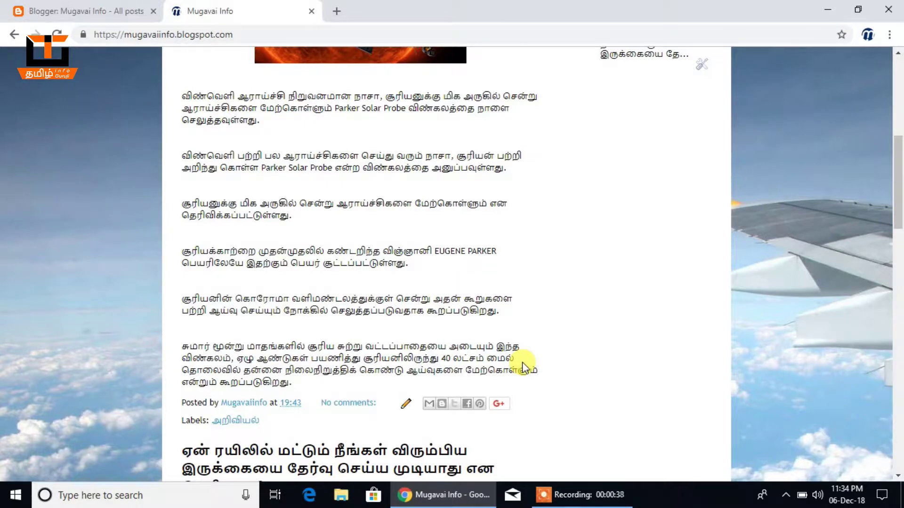
scroll(250, 227, up, 8)
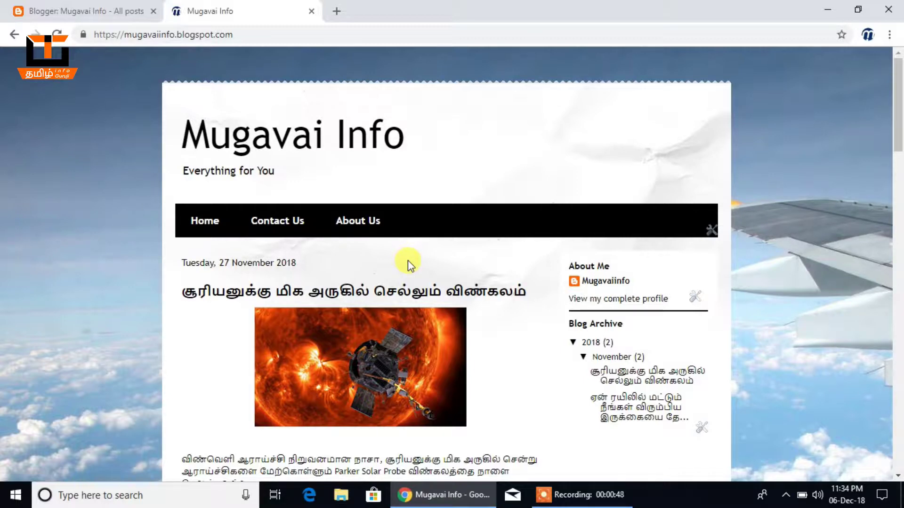
click(105, 13)
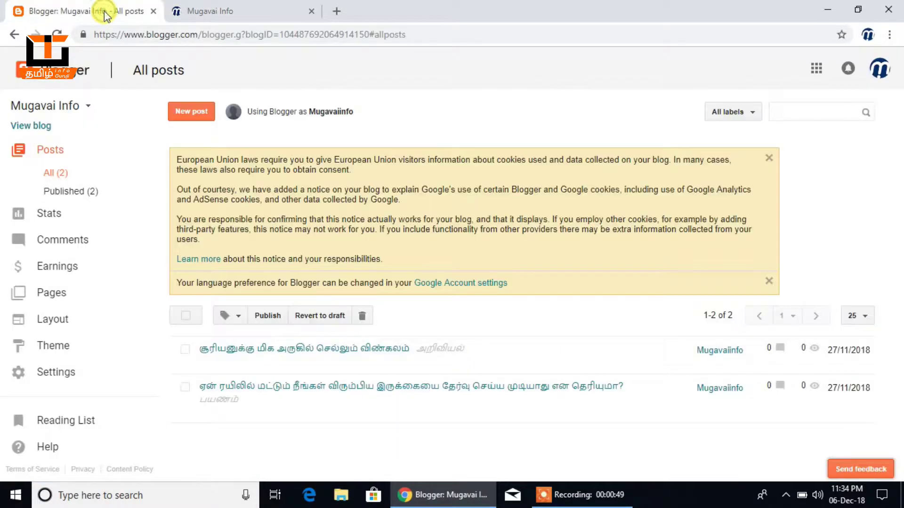
click(61, 349)
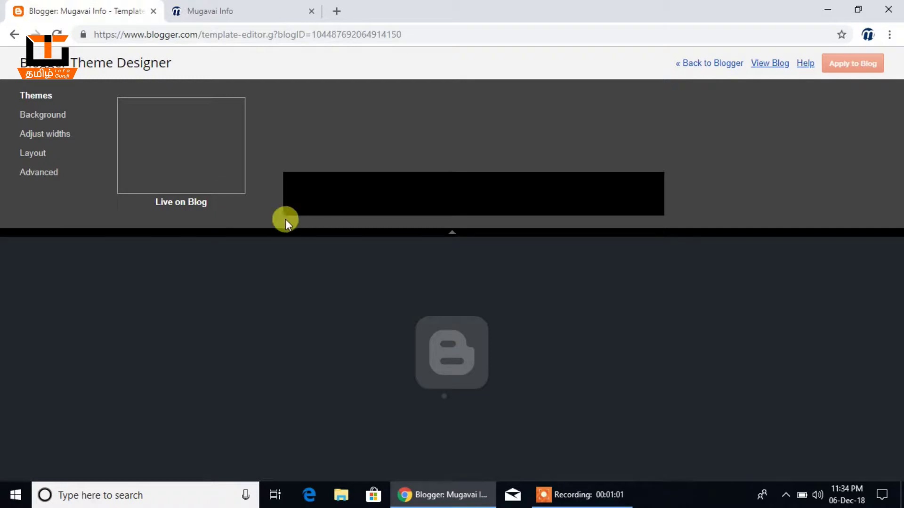
click(48, 174)
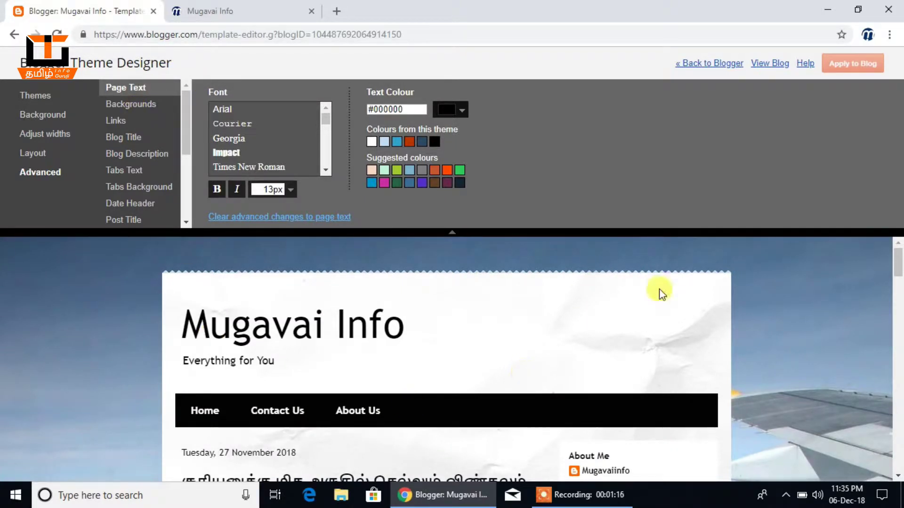
Step: Try the Arial, Courier and Impact fonts on the blog's page text
drag(899, 271, 900, 292)
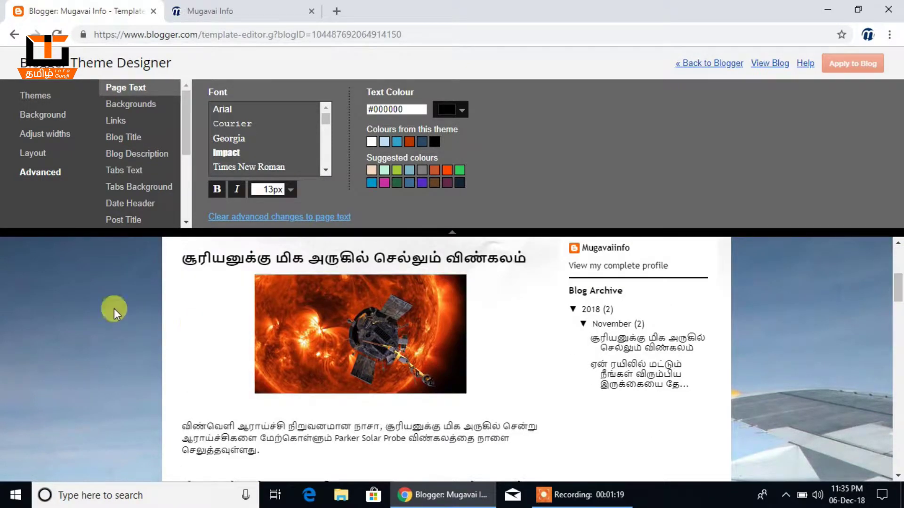
drag(900, 287, 899, 272)
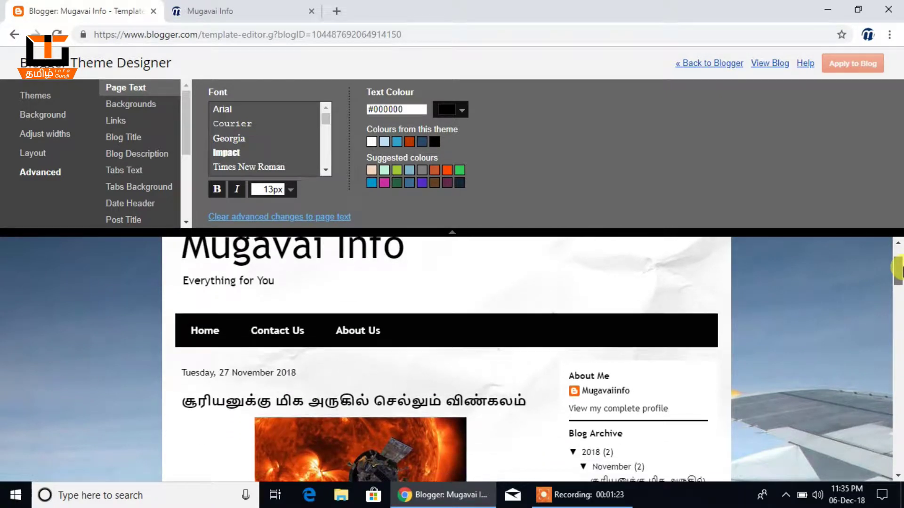
click(225, 113)
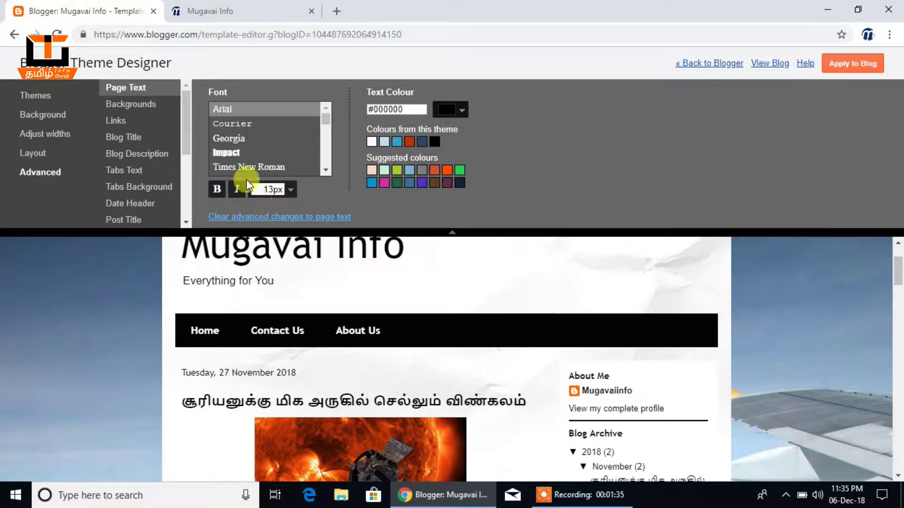
click(229, 124)
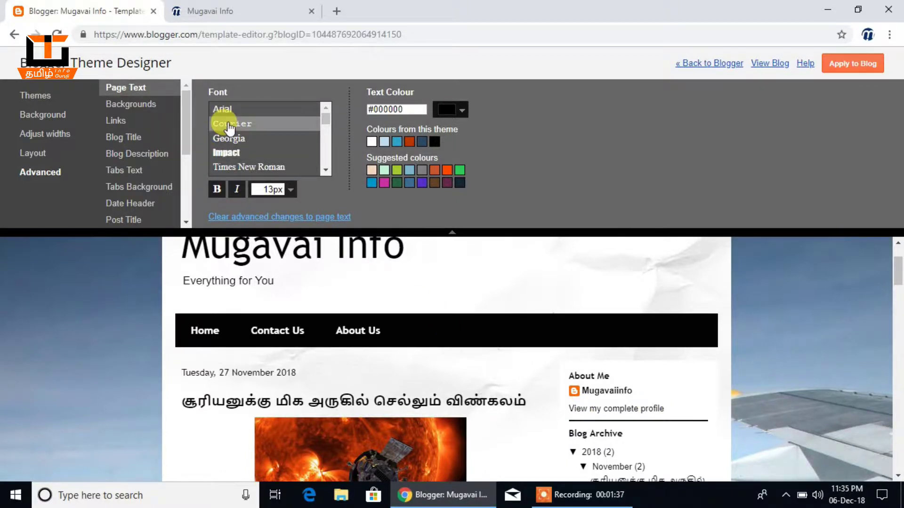
click(230, 154)
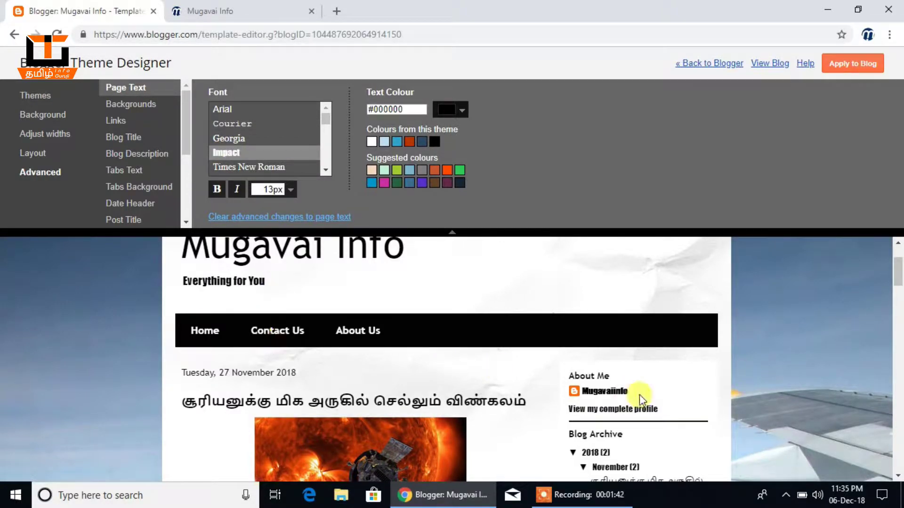
scroll(639, 396, down, 6)
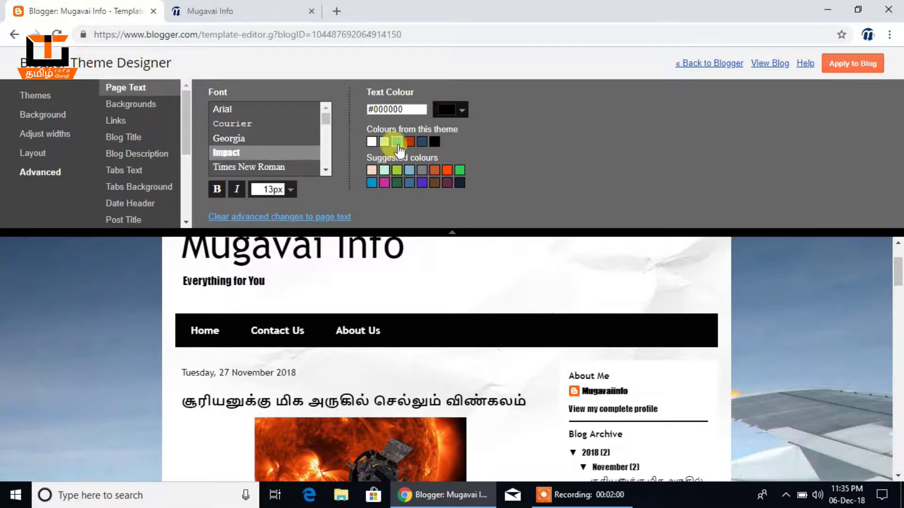
Step: Try the page text colours #30a2ca and #000000, and clear the advanced changes to page text
click(398, 142)
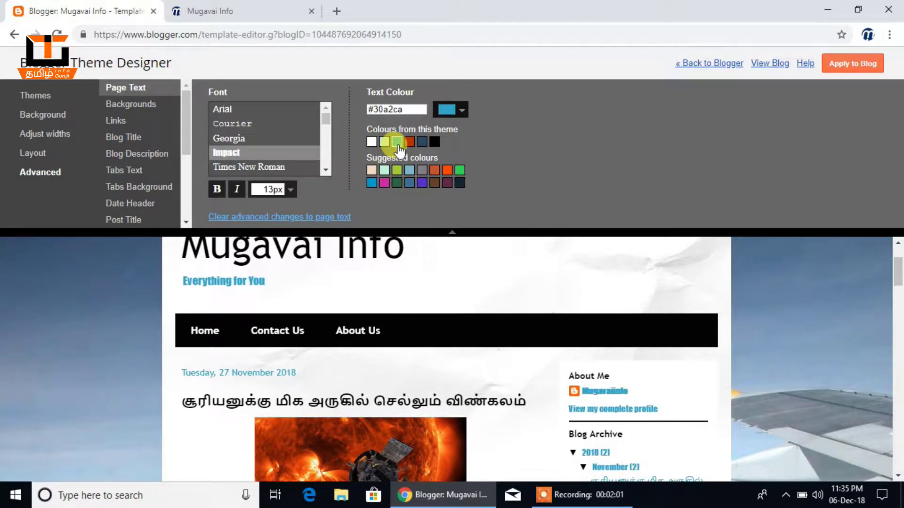
click(434, 141)
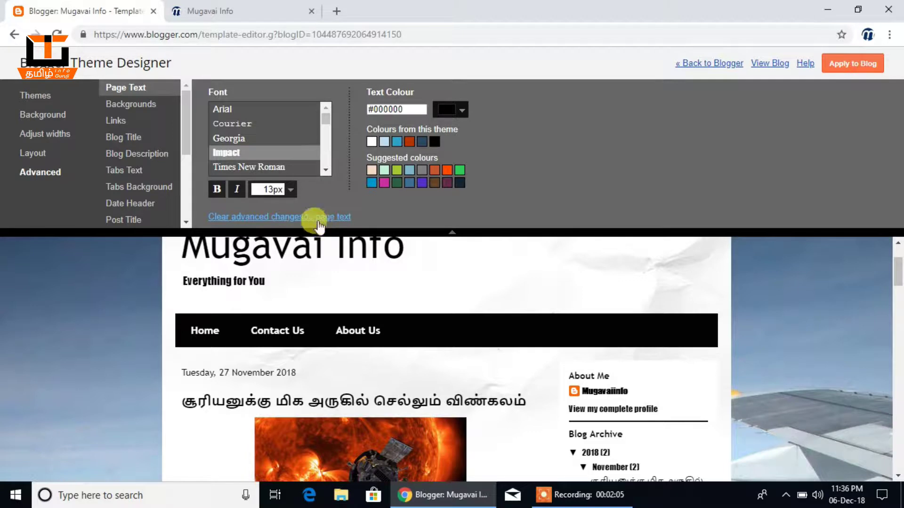
click(316, 221)
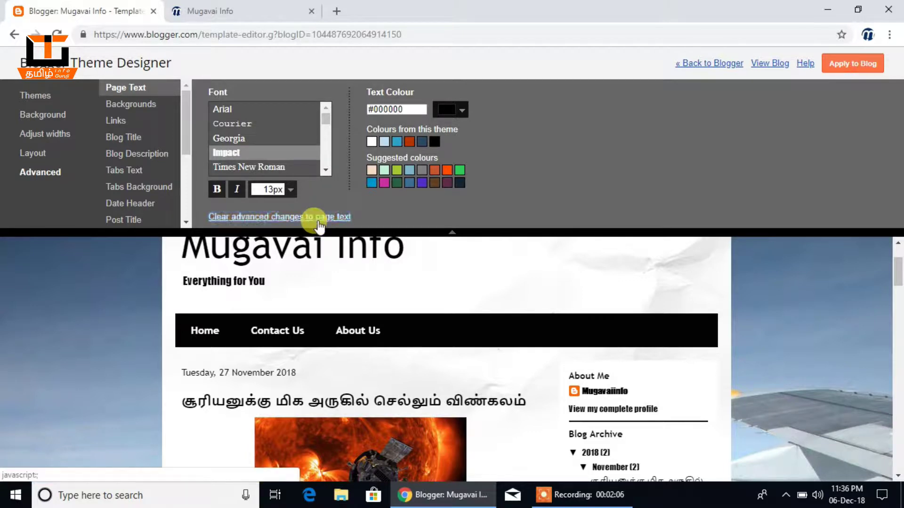
Step: Try #30a2ca as the blog's outer background colour and clear the advanced changes to backgrounds
click(121, 104)
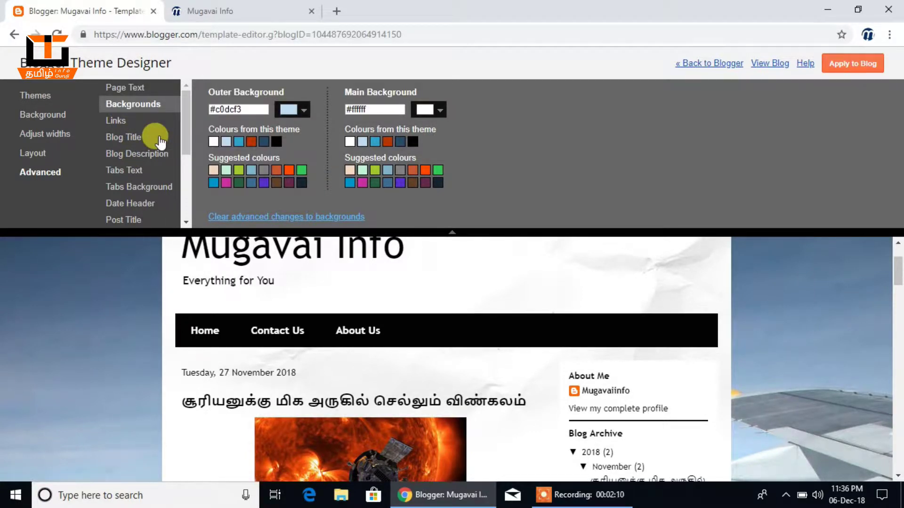
scroll(85, 335, down, 5)
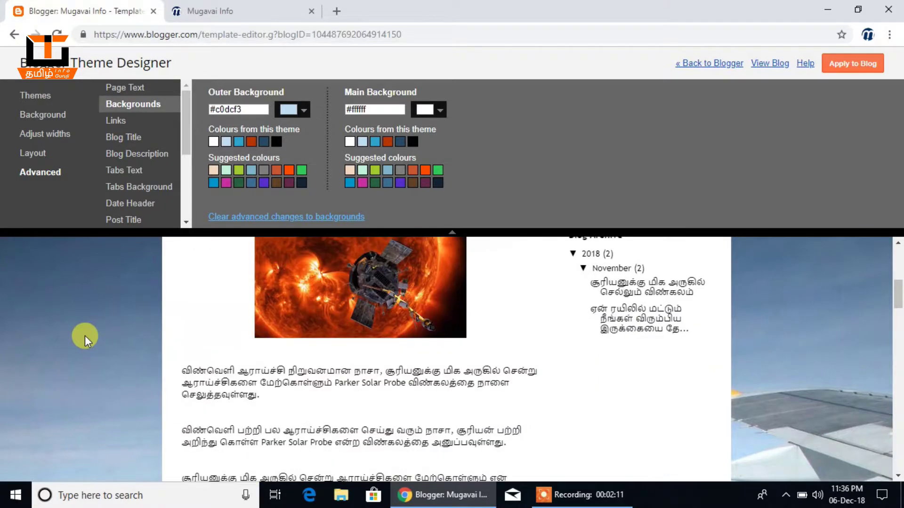
scroll(85, 335, down, 5)
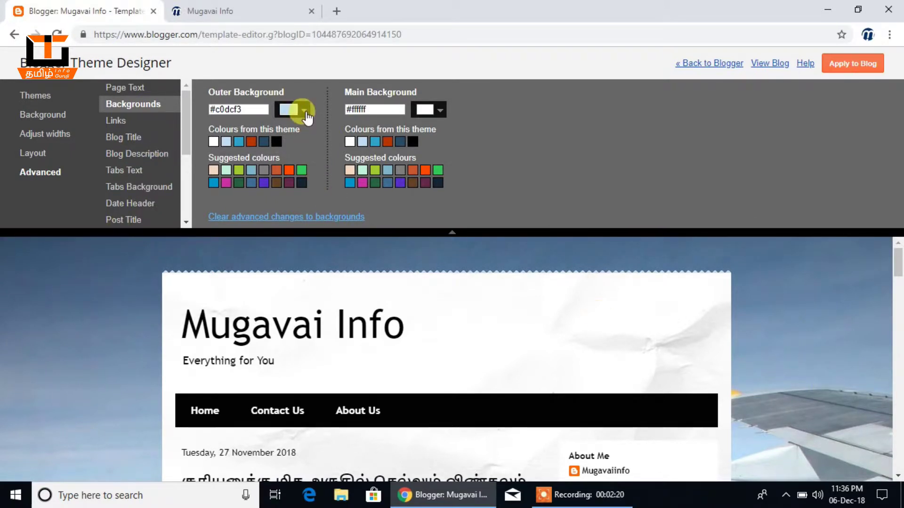
click(239, 142)
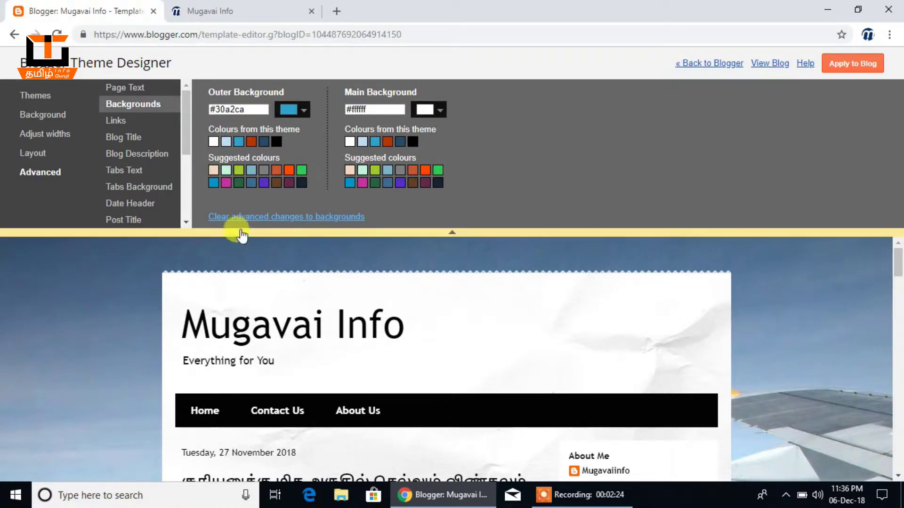
click(235, 216)
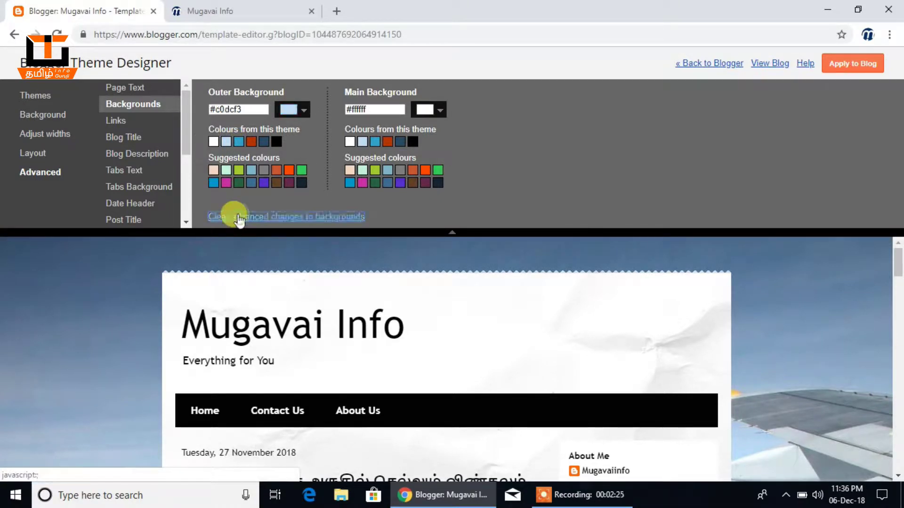
Step: Try #b83600 as the blog's link colour and clear the advanced changes to links
click(115, 121)
drag(898, 285, 899, 352)
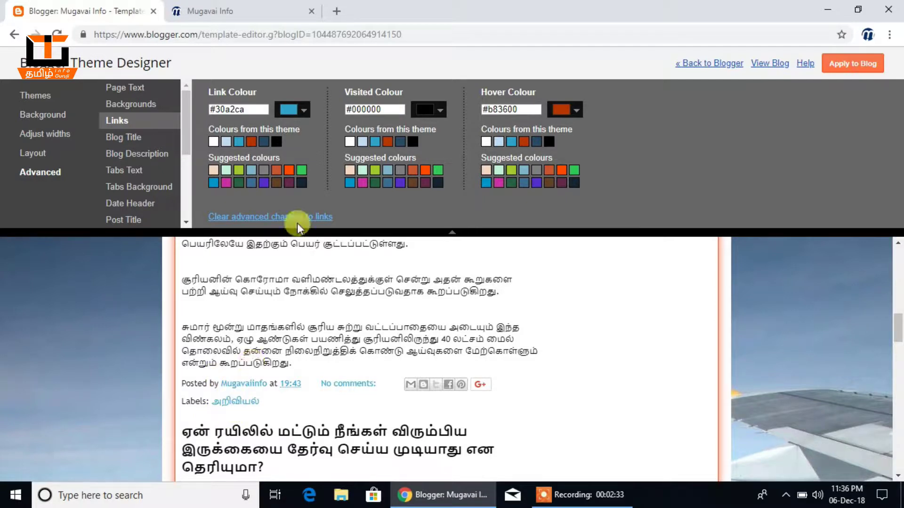
click(251, 141)
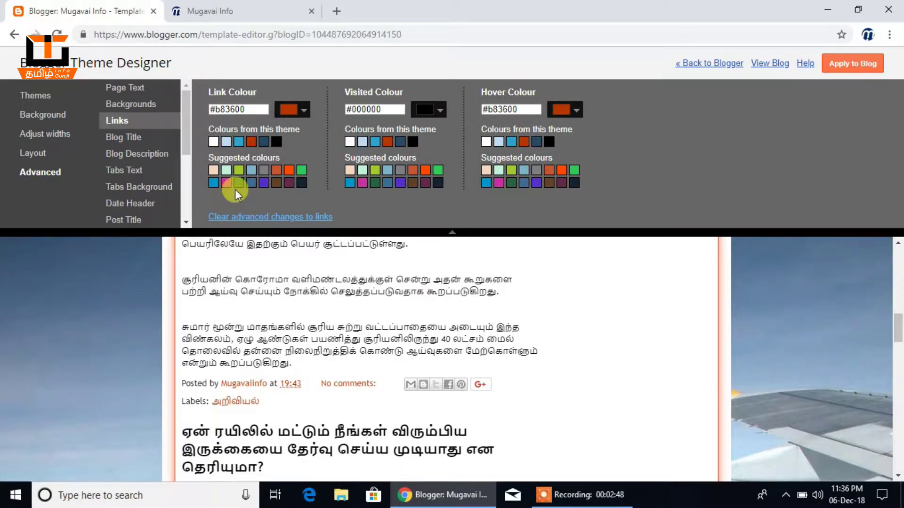
click(238, 217)
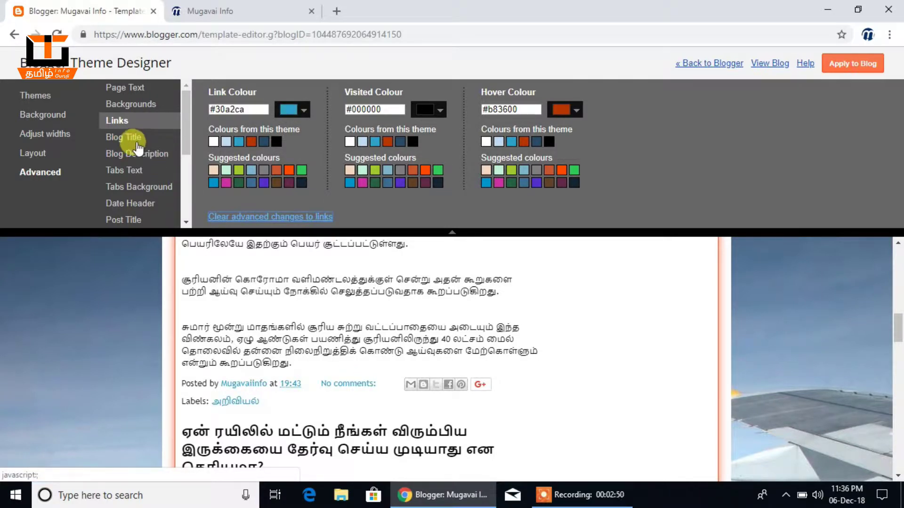
Step: Set the blog title's font to Impact, and try text colour #30a2ca before setting it to #000000
click(122, 139)
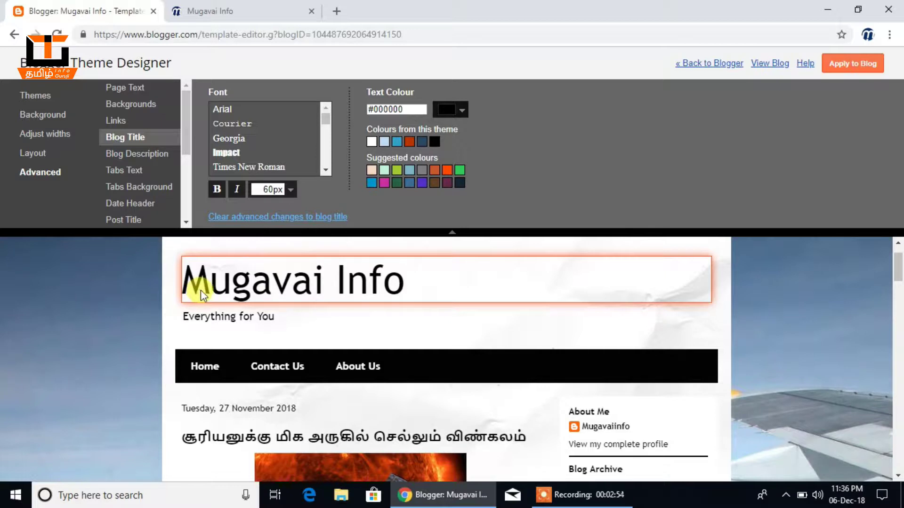
click(226, 154)
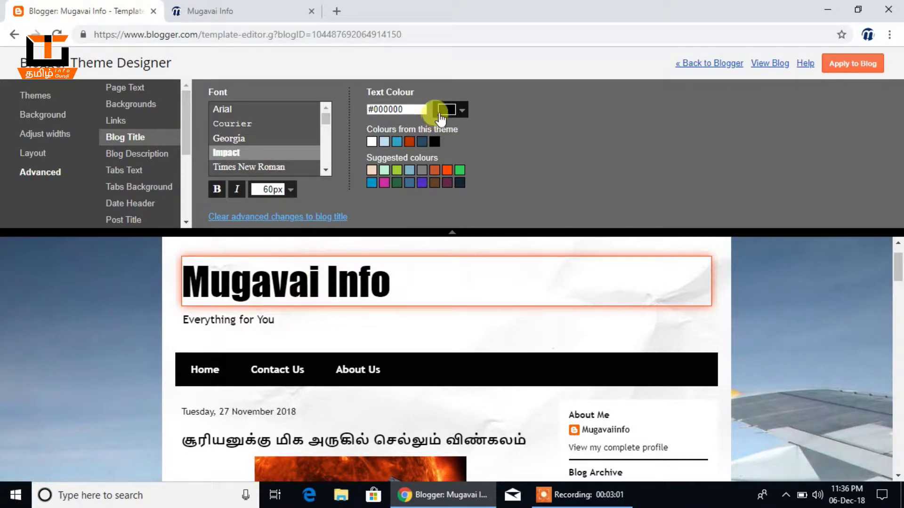
click(397, 143)
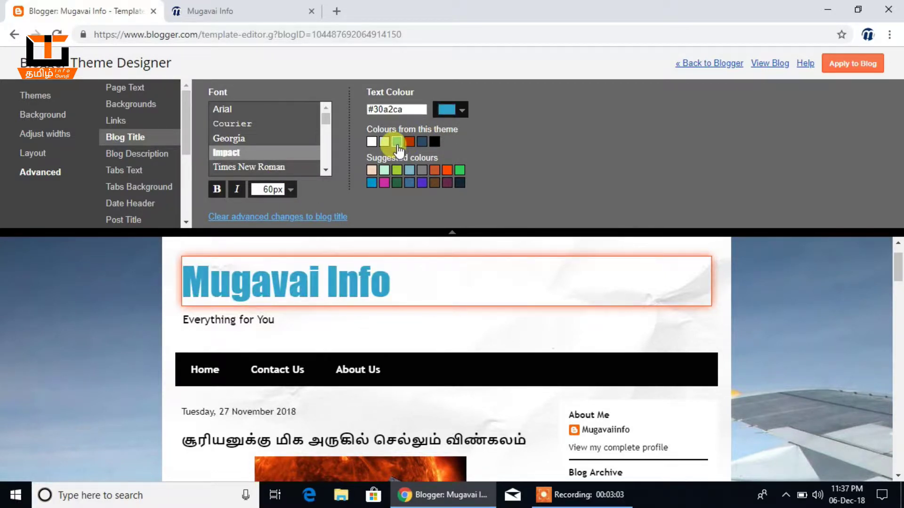
click(435, 141)
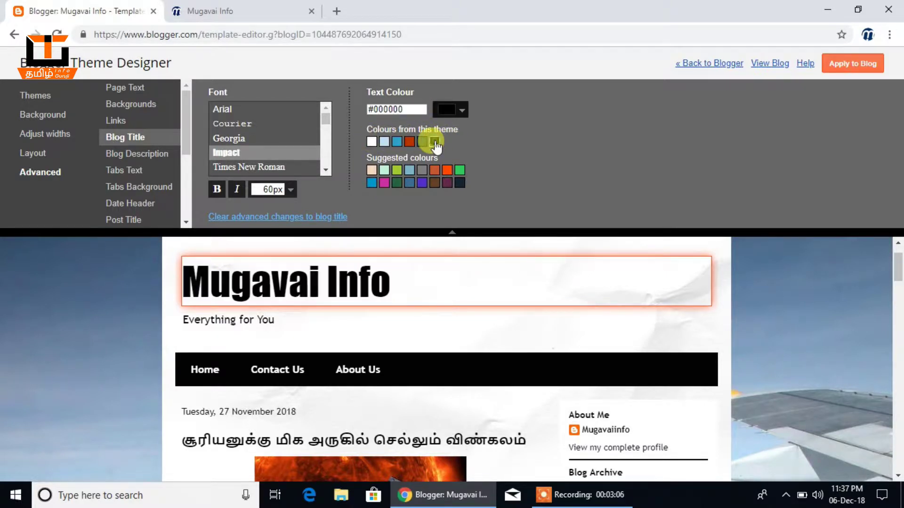
Step: Try #30a2ca and #b83600 as the blog description colour, and clear the advanced changes to the description
click(141, 160)
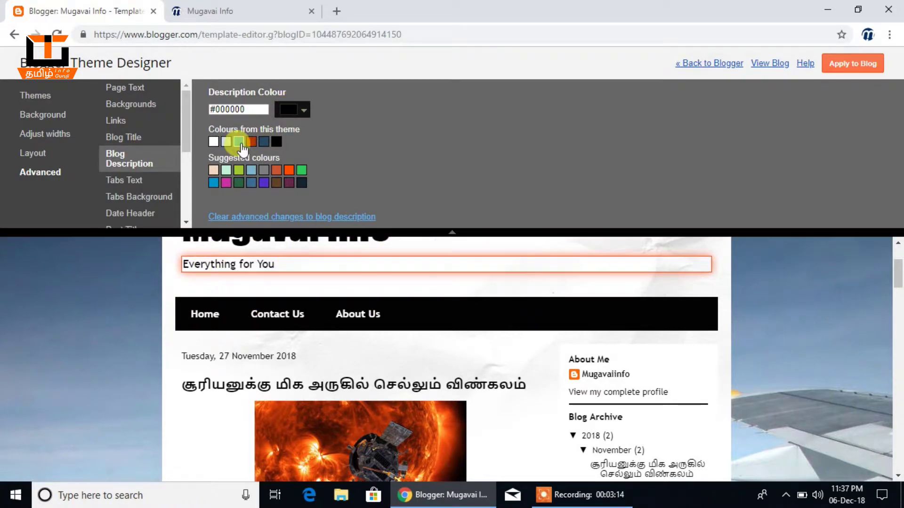
click(240, 144)
click(252, 143)
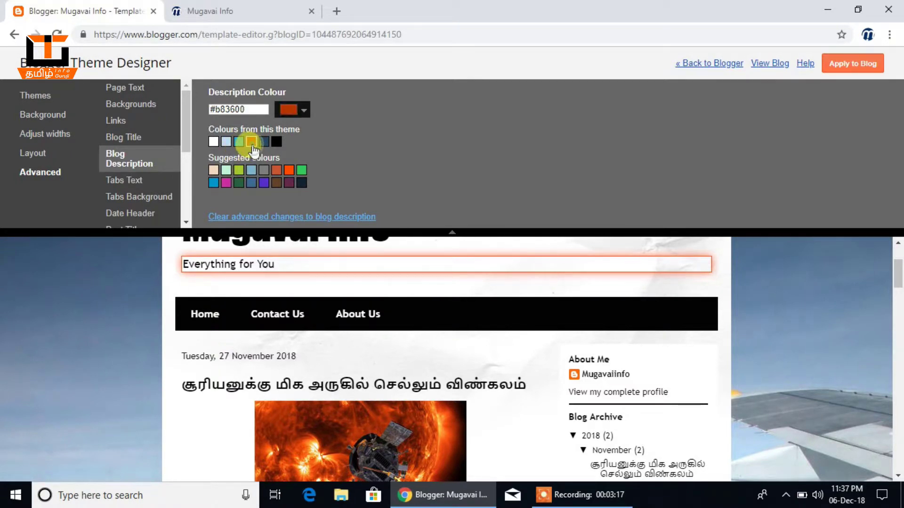
click(238, 143)
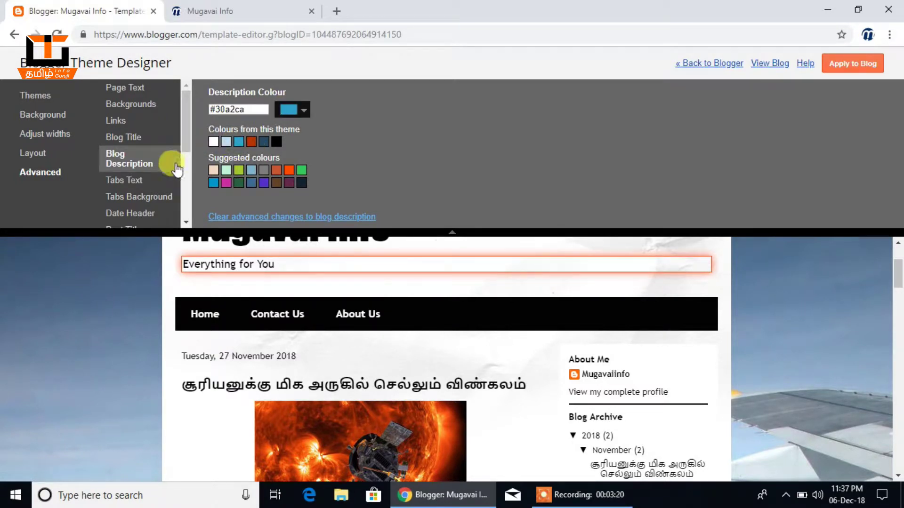
click(221, 217)
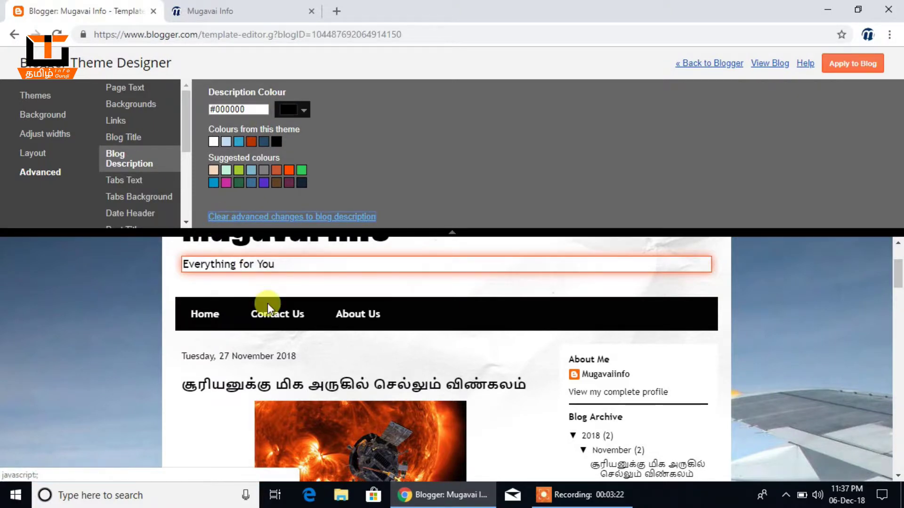
Step: Try Impact and Times New Roman on the tabs text, and set its font to Georgia
click(127, 181)
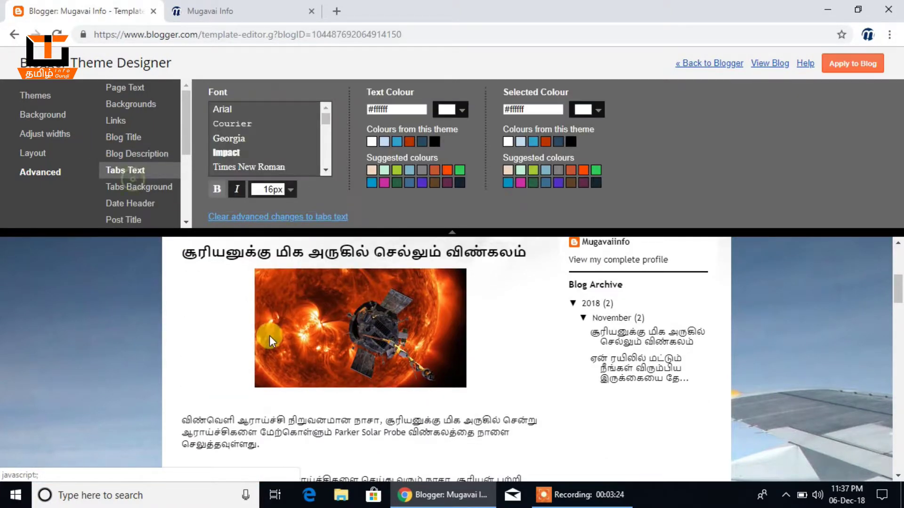
scroll(271, 340, down, 2)
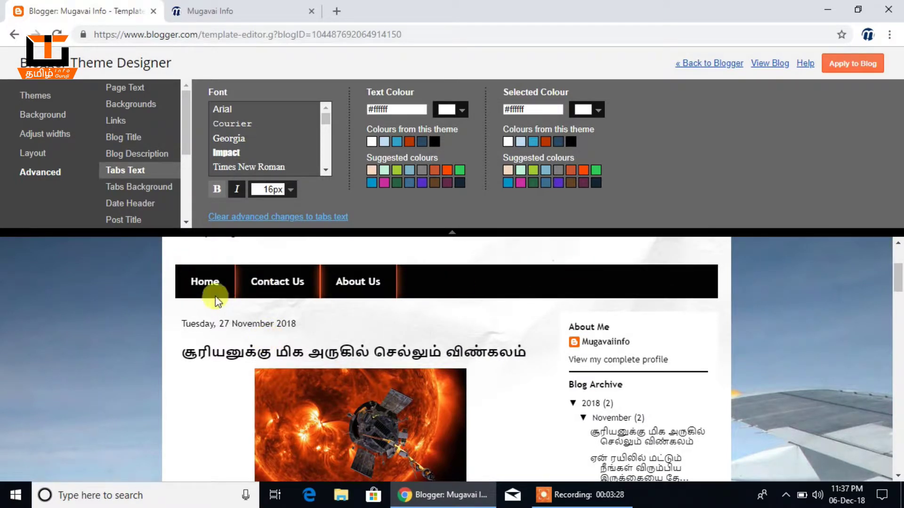
click(227, 153)
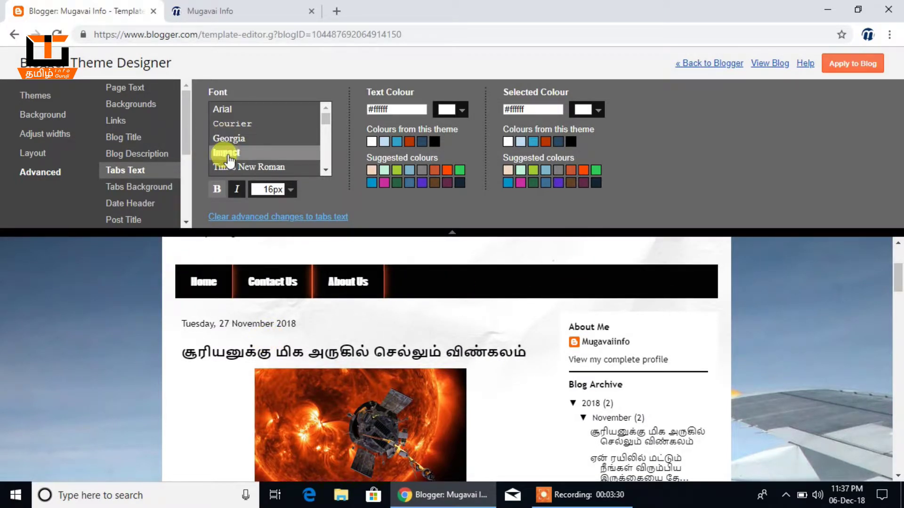
click(238, 168)
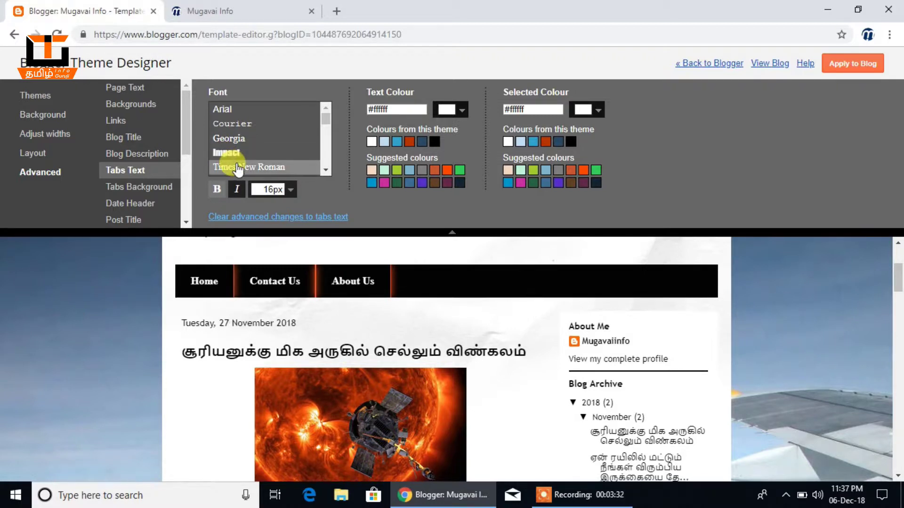
click(232, 138)
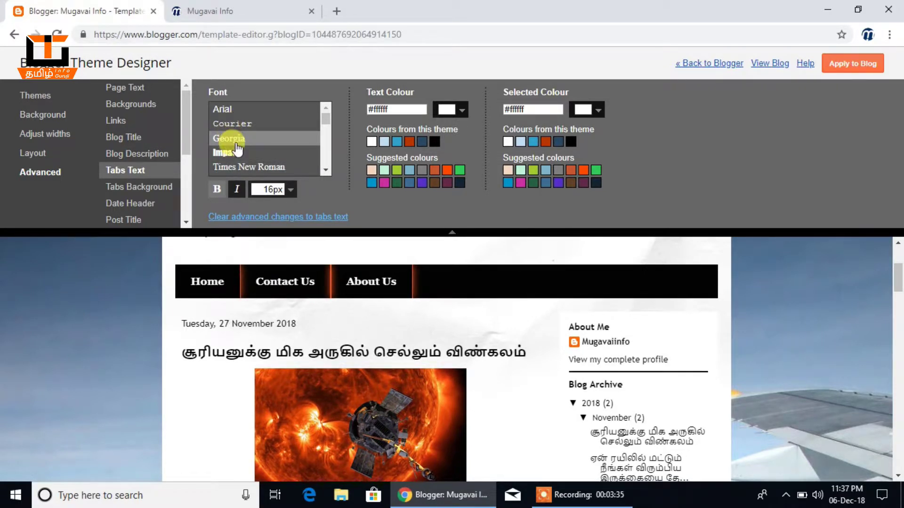
Step: Set the tabs' background colour to #30a2ca and their selected colour to #b83600, and apply the theme to the blog
click(138, 194)
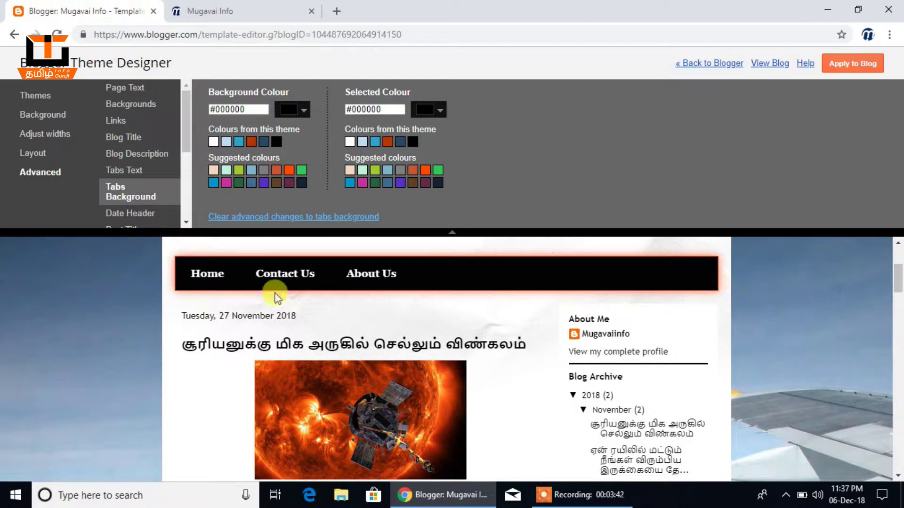
click(296, 115)
click(296, 114)
click(239, 142)
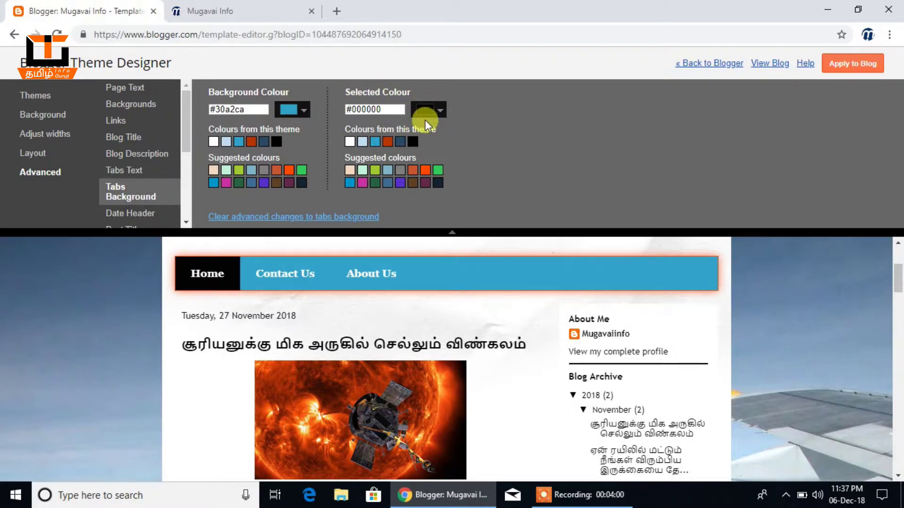
click(387, 141)
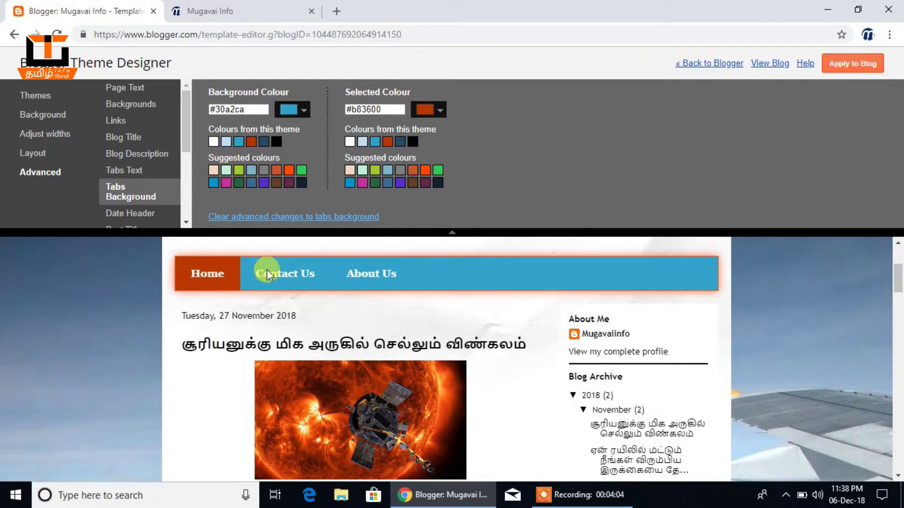
click(850, 66)
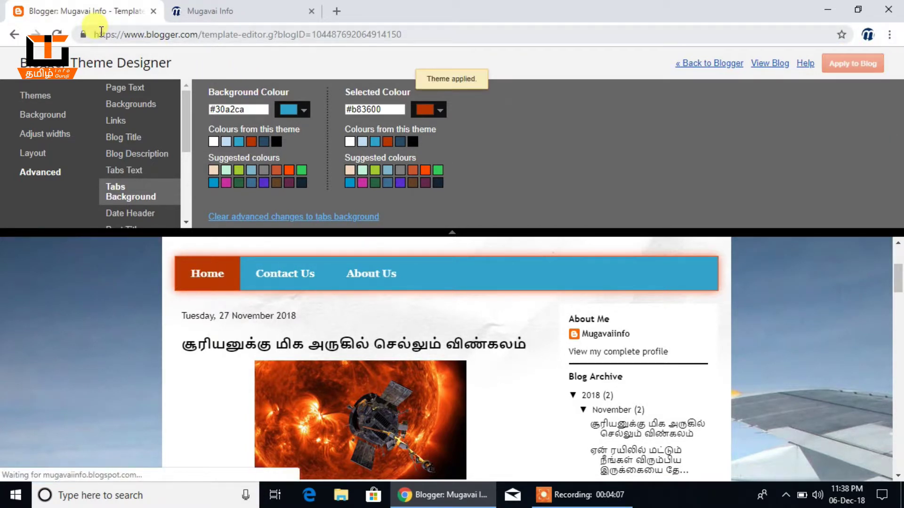
Step: Reload the live Mugavai Info blog and open its Contact Us page to check the tab colours
click(195, 13)
key(F5)
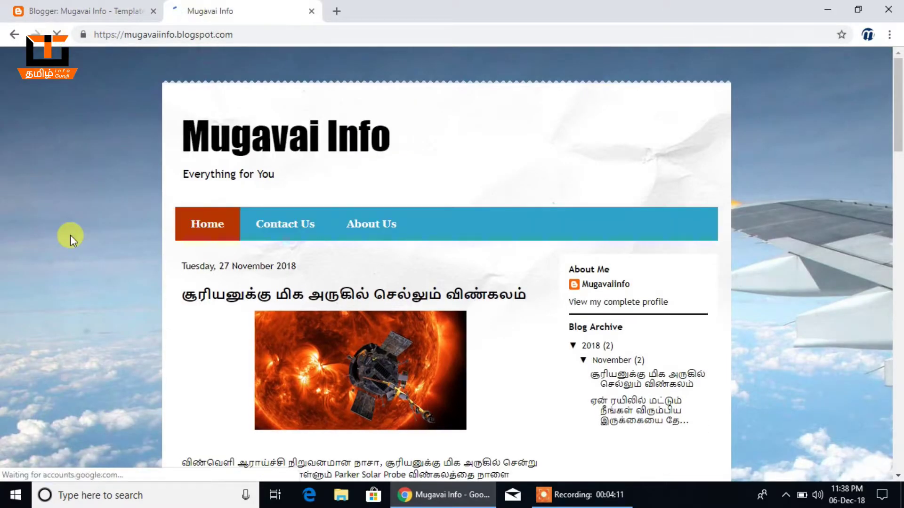
click(267, 233)
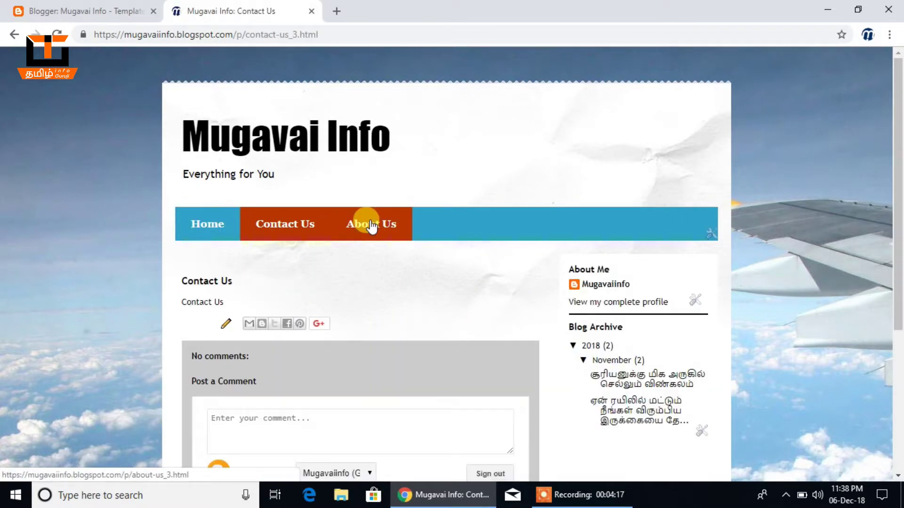
Step: Back in the theme designer, clear the advanced changes to the tabs background and set the date header's font to Arial
click(96, 7)
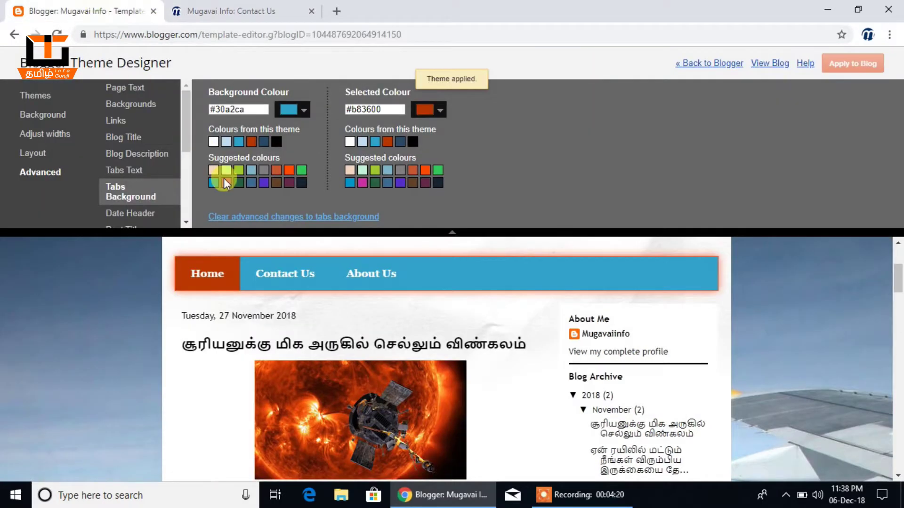
click(258, 217)
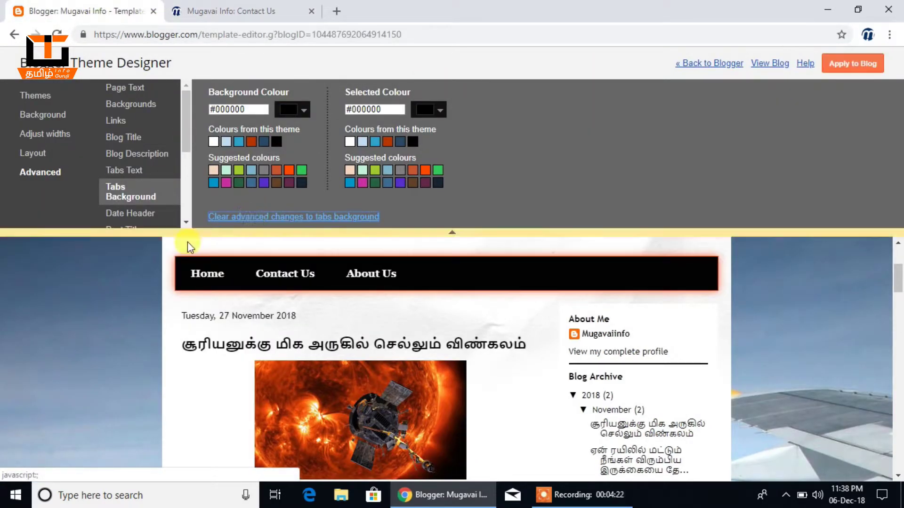
click(132, 210)
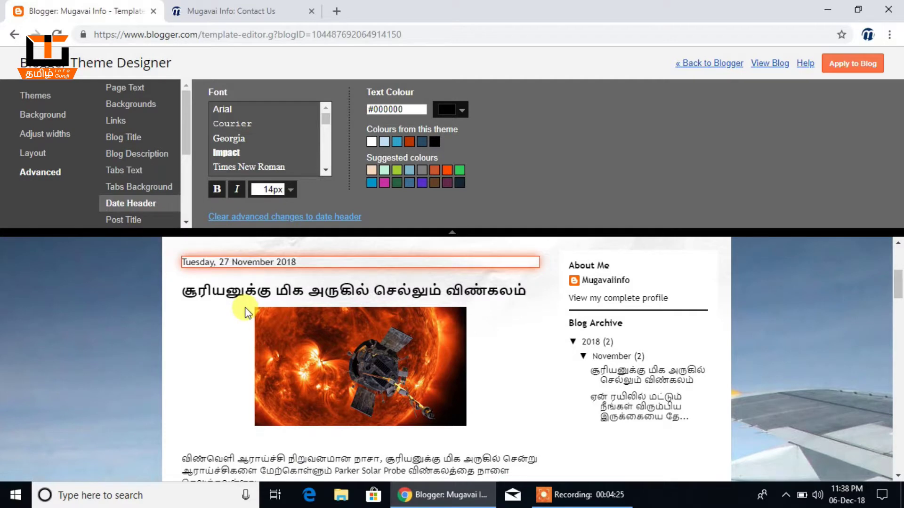
click(221, 111)
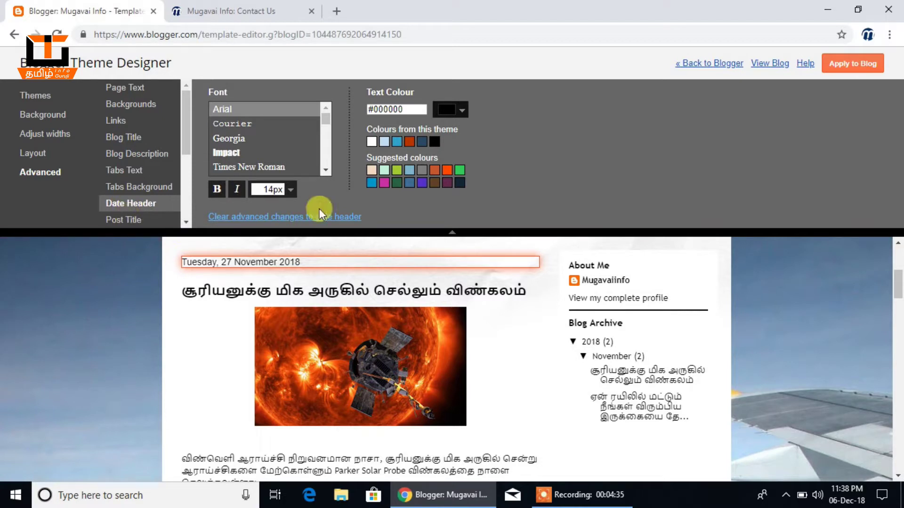
Step: Try #30a2ca as the post background colour, check it down the blog preview, and clear the advanced changes to the post background
drag(185, 120, 190, 154)
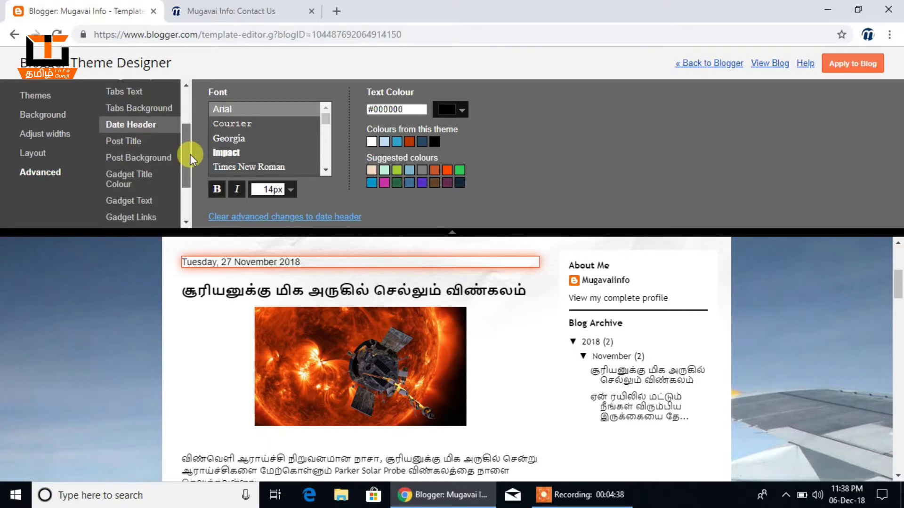
click(134, 141)
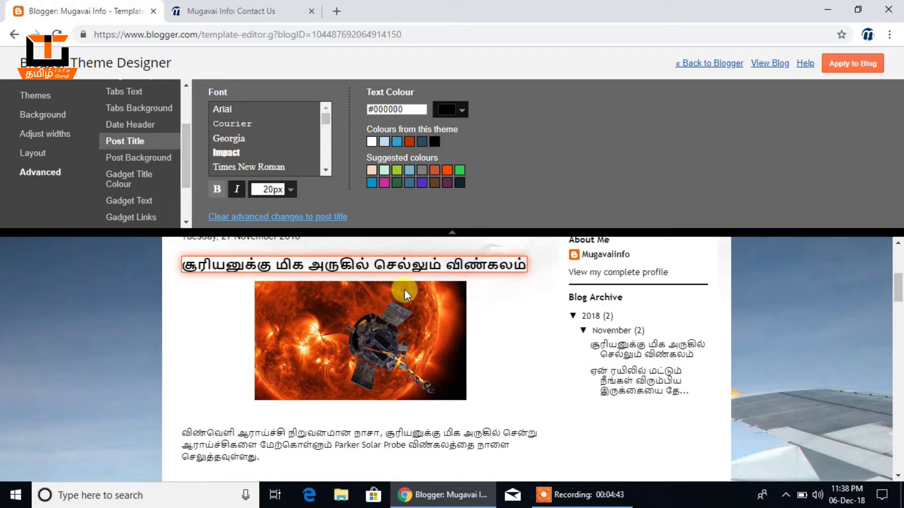
click(133, 163)
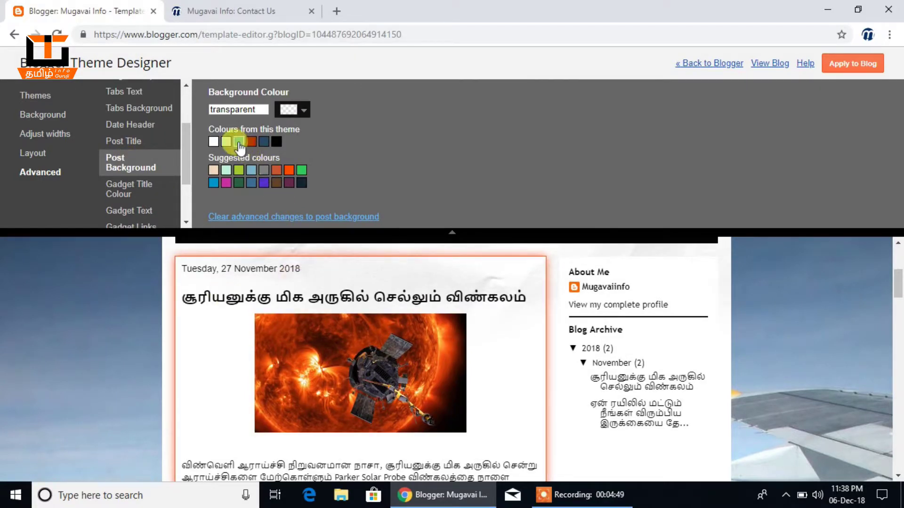
click(238, 143)
scroll(309, 436, down, 1)
scroll(309, 436, down, 10)
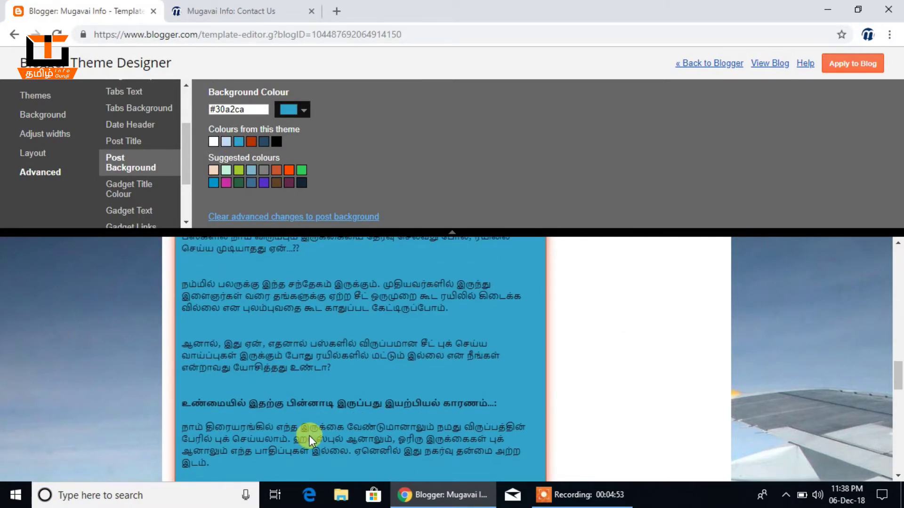
scroll(309, 436, down, 8)
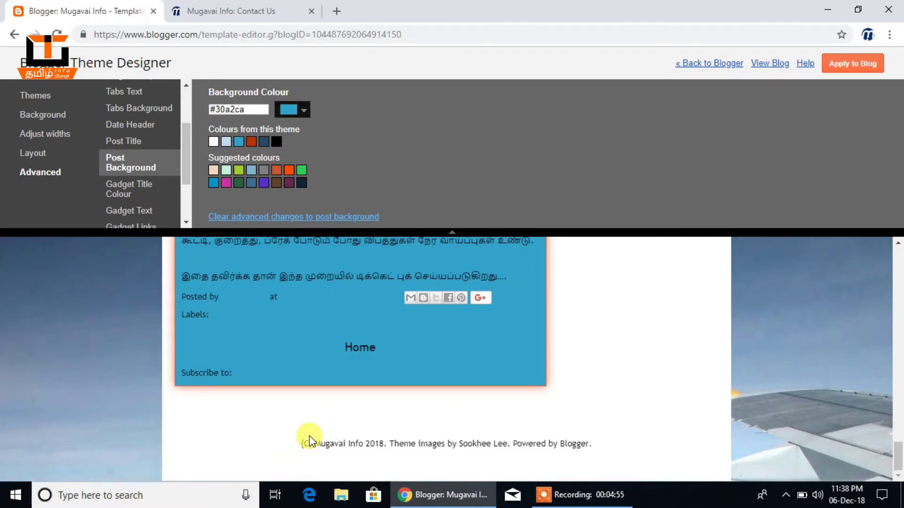
scroll(309, 435, up, 20)
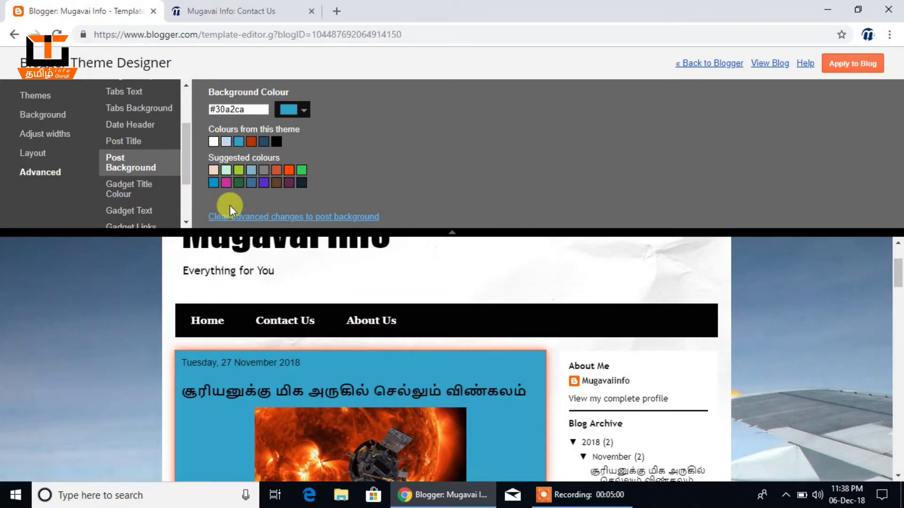
click(237, 221)
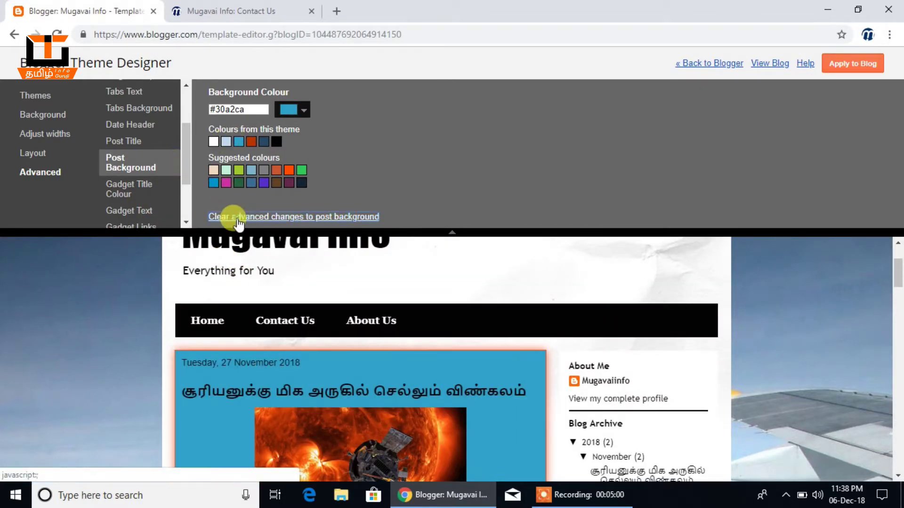
Step: Try Georgia, Impact and Times New Roman on the gadget titles, and clear the advanced changes to the gadget title colour
click(128, 193)
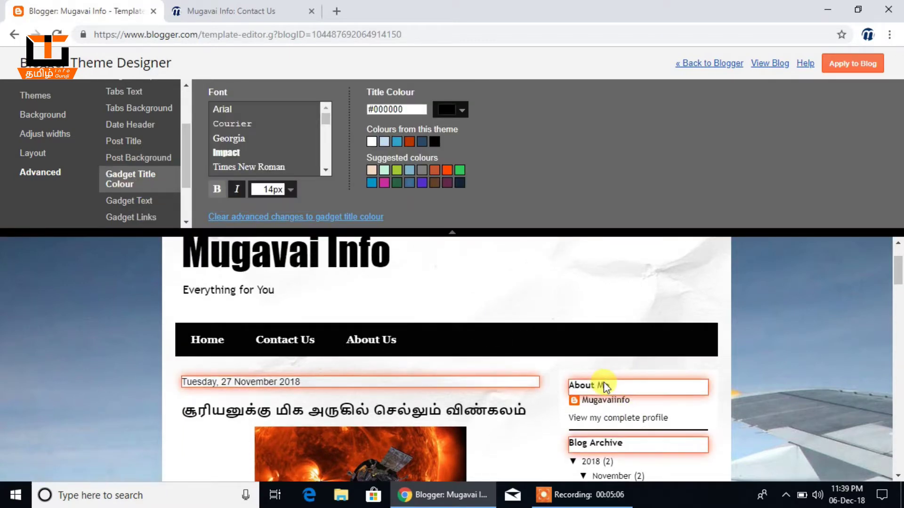
scroll(603, 384, down, 3)
scroll(604, 382, down, 1)
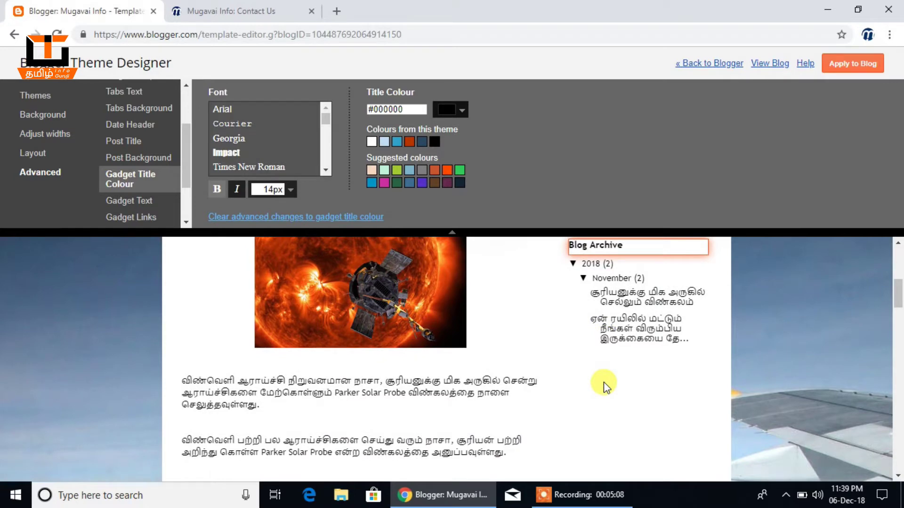
click(225, 141)
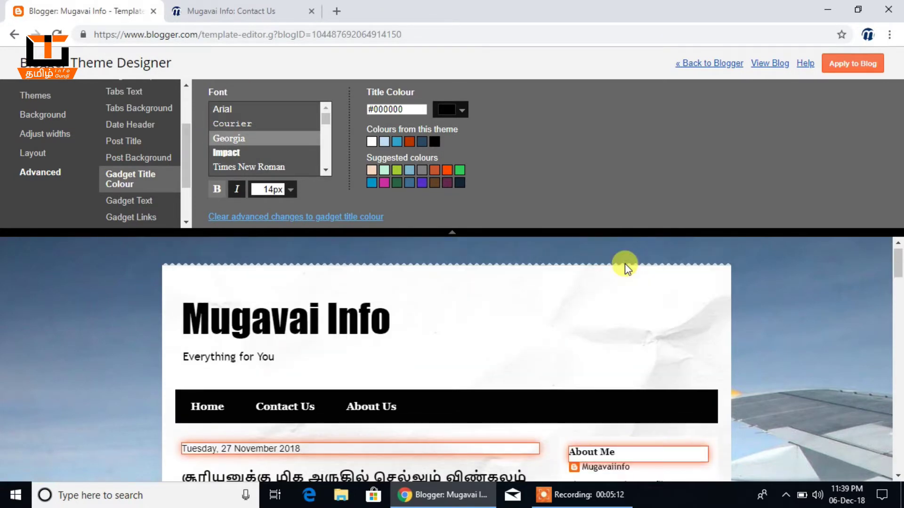
scroll(625, 283, down, 2)
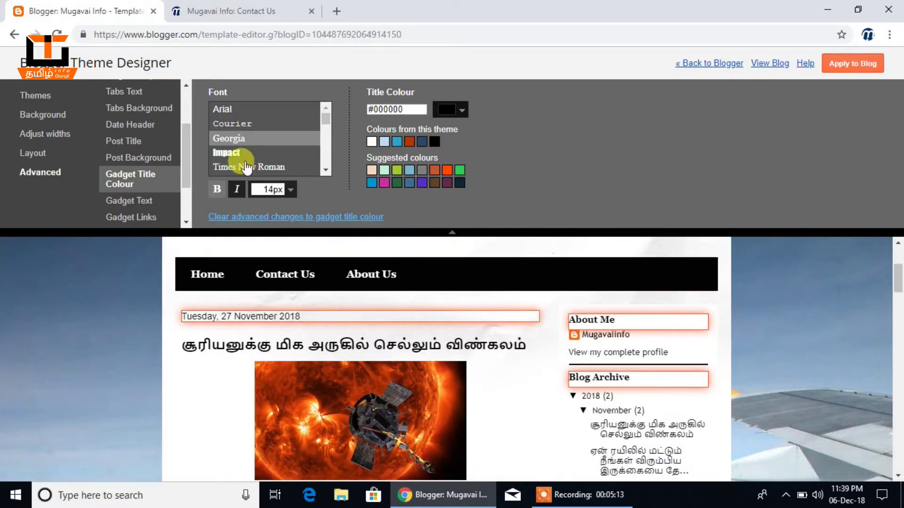
click(232, 152)
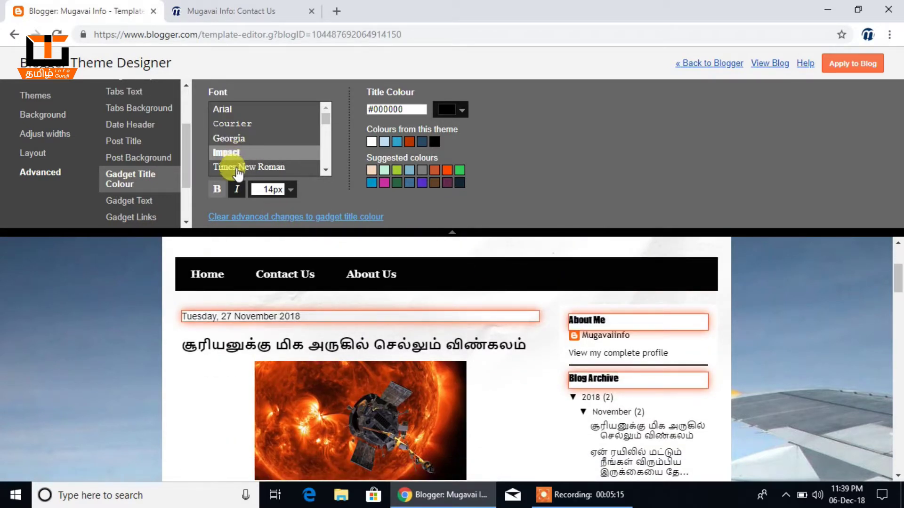
click(234, 167)
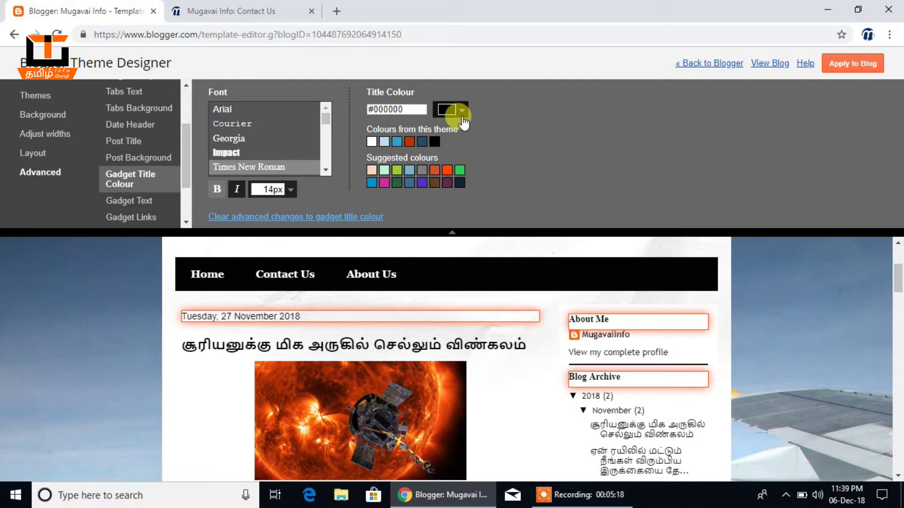
click(360, 215)
Step: Set the gadget text colour to #30a2ca
click(119, 206)
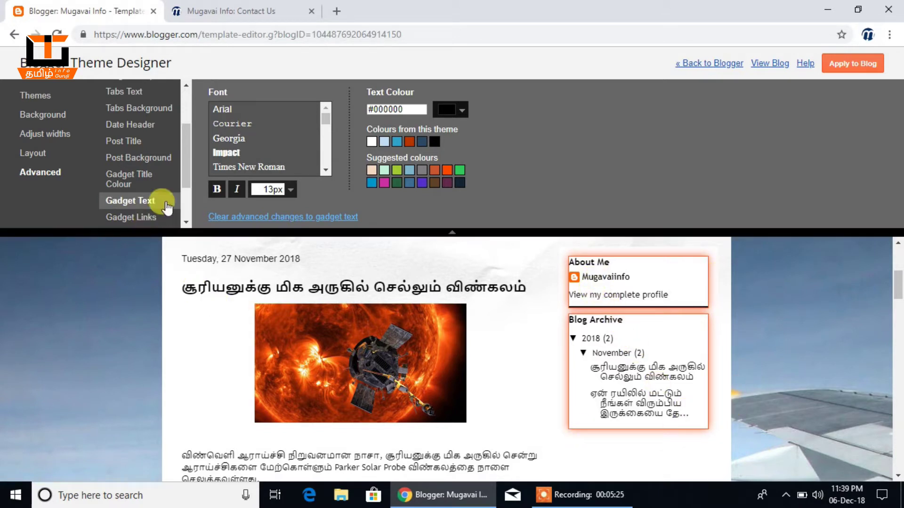
click(442, 113)
click(442, 113)
click(398, 142)
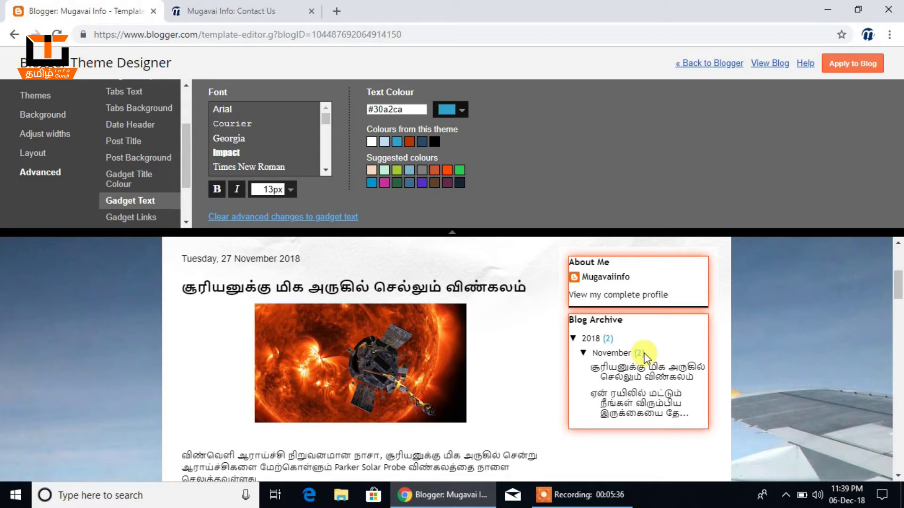
Step: Try #30a2ca as the gadgets' link colour and clear the advanced changes to the gadget links
click(135, 218)
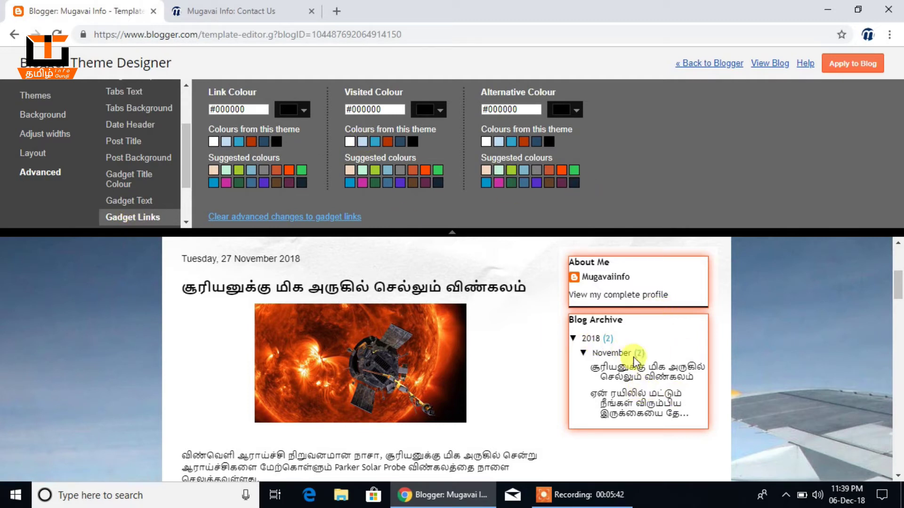
click(239, 141)
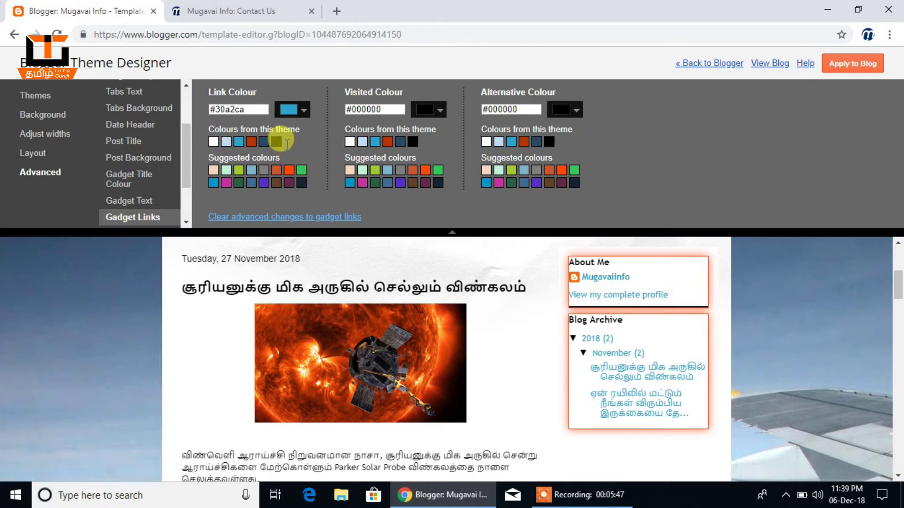
click(250, 217)
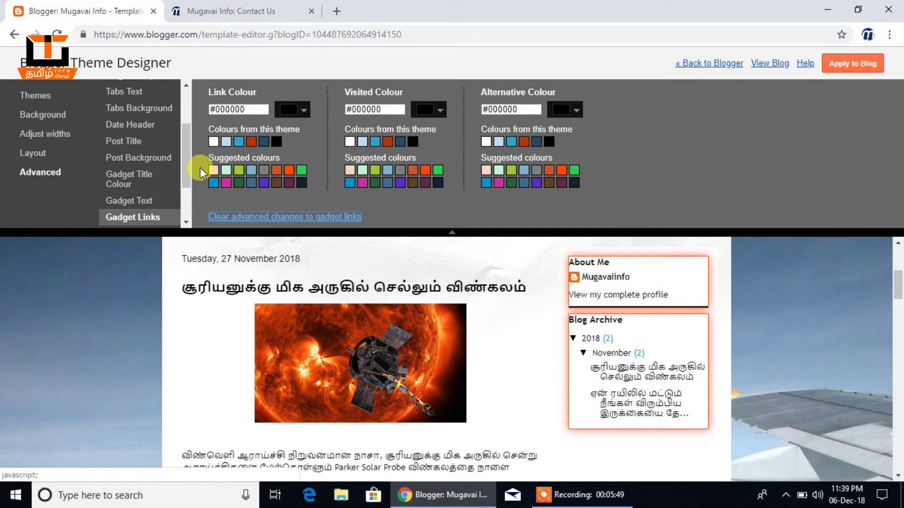
Step: Try #294962 as the sidebar background colour and clear the advanced changes to the sidebar background
scroll(182, 193, down, 2)
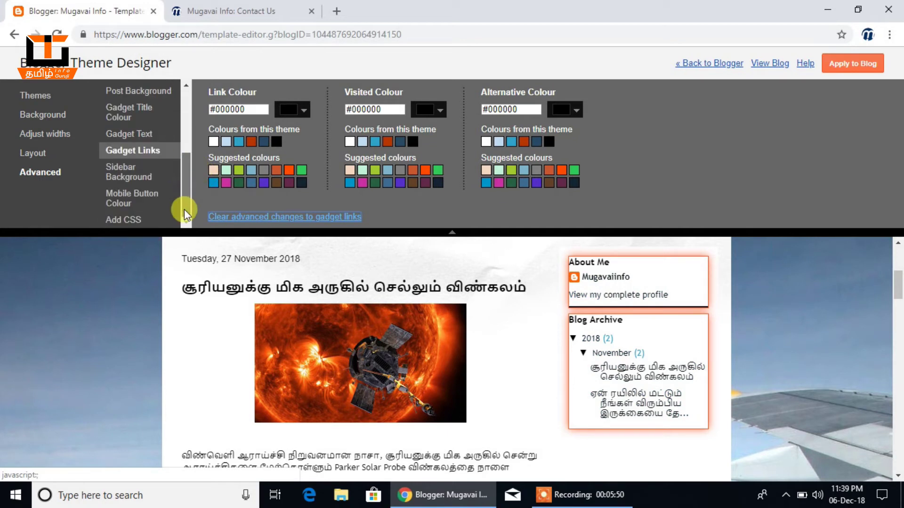
click(134, 175)
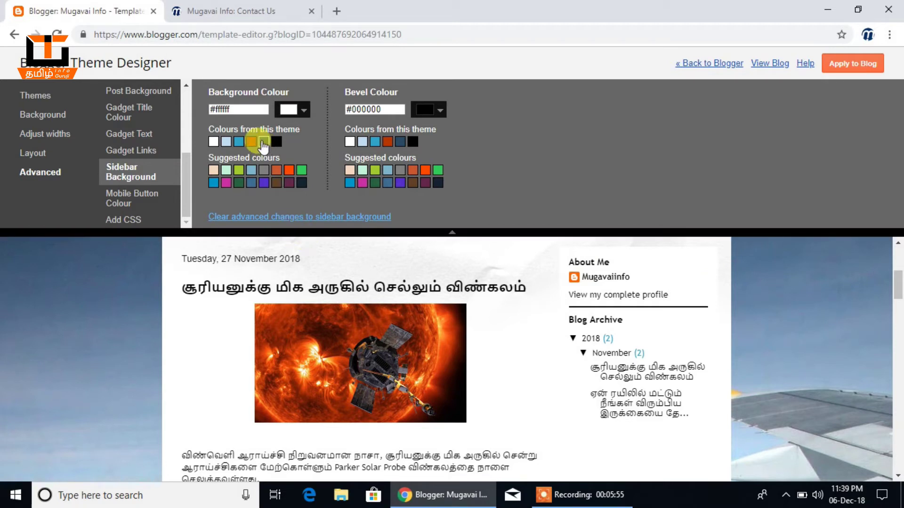
click(263, 142)
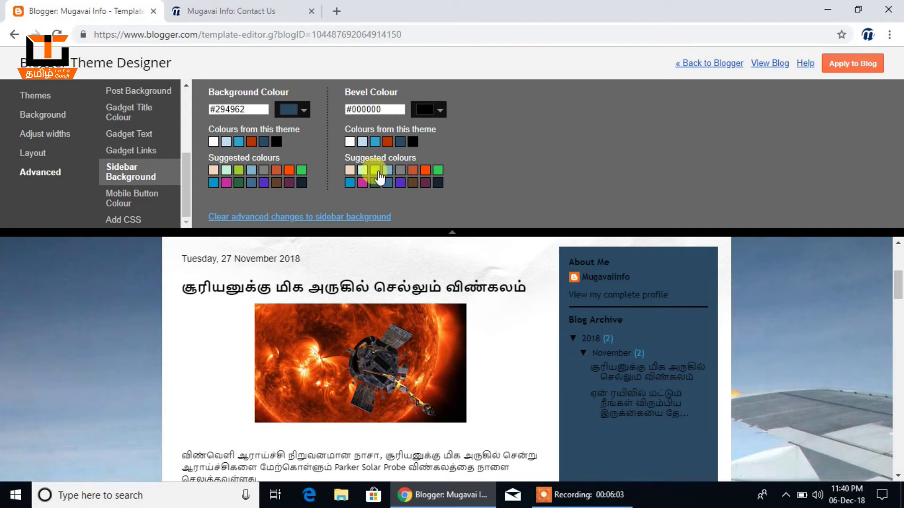
click(262, 217)
Step: Look over the mobile button colour settings and open the custom CSS editor
click(125, 203)
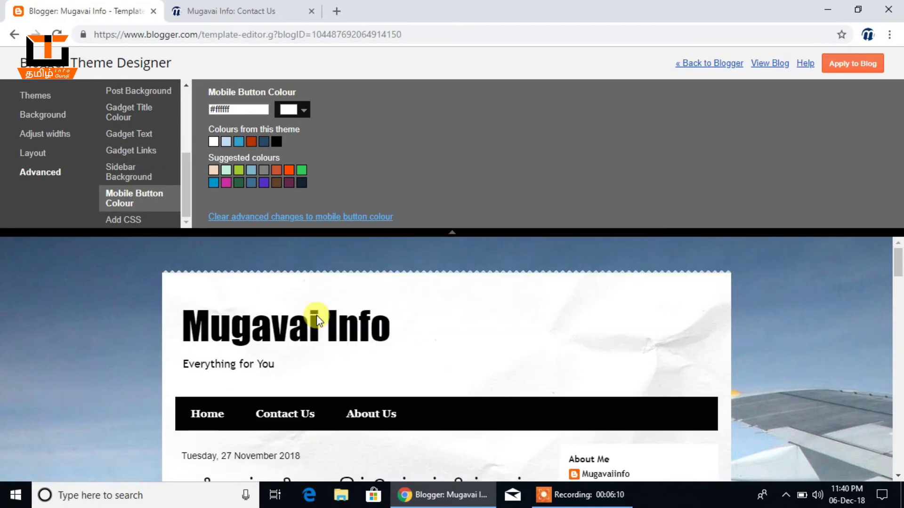
scroll(316, 314, down, 3)
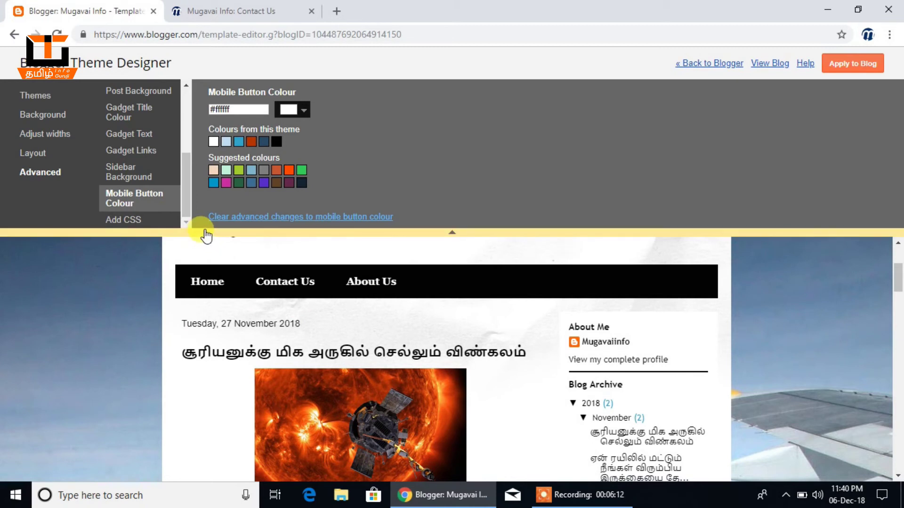
click(117, 220)
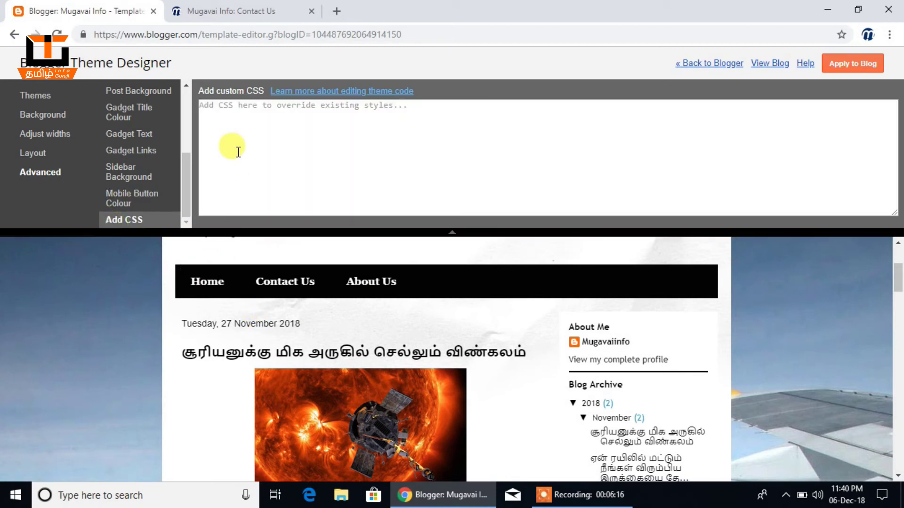